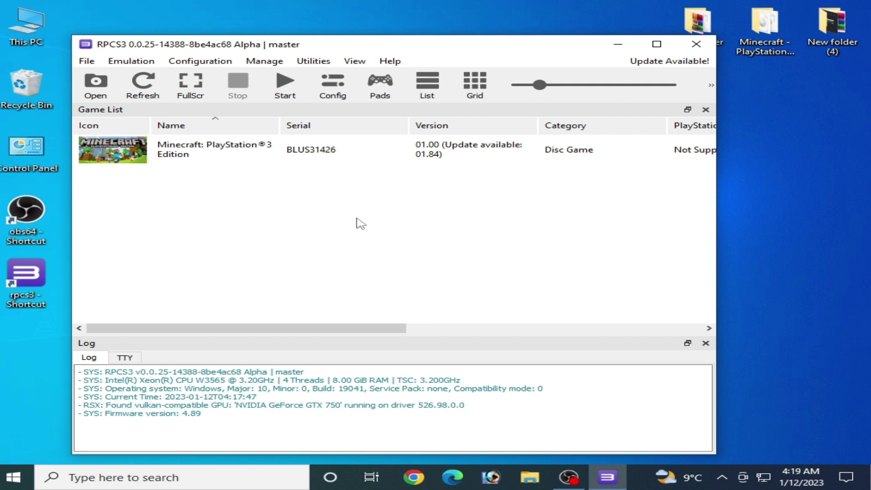
Open the CPU configuration and enable SPU loop detection.
left_click(199, 61)
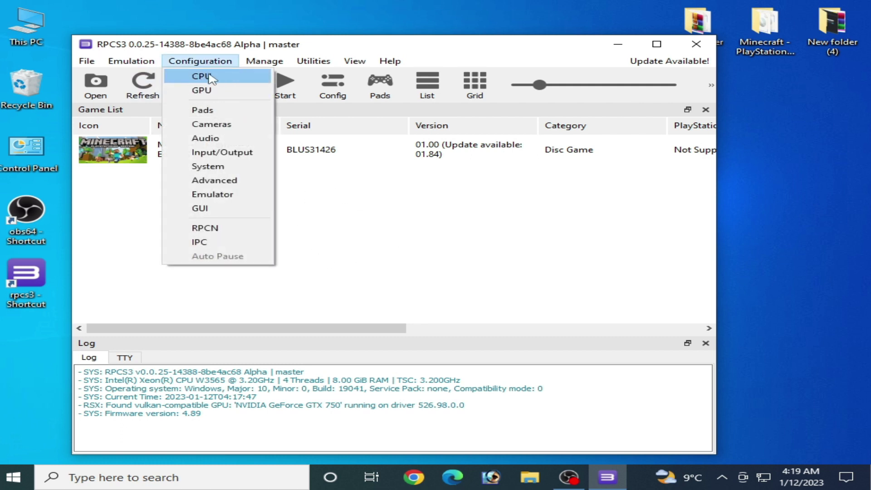
left_click(202, 77)
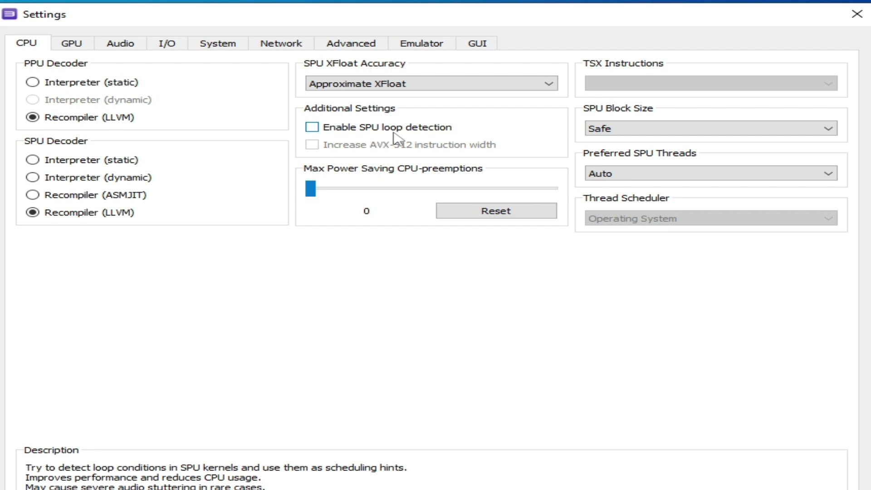
left_click(315, 128)
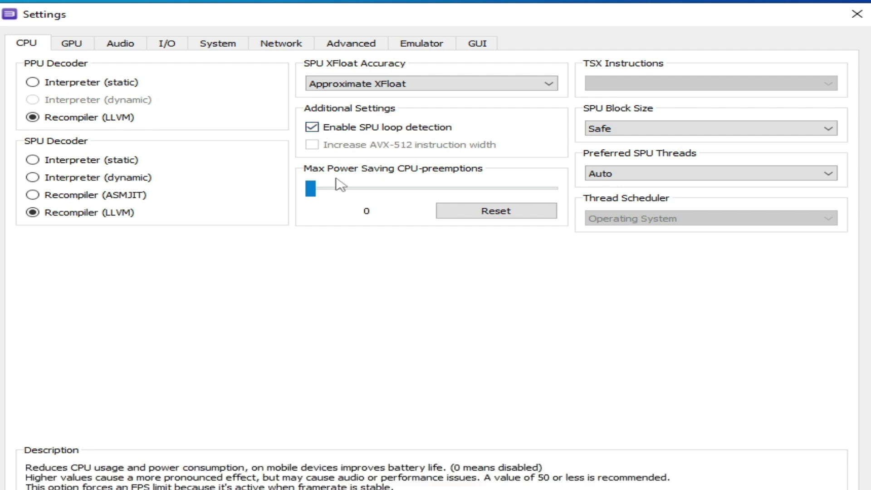
Keep the SPU Block Size at Safe and set Preferred SPU Threads to 1.
left_click(682, 130)
left_click(620, 145)
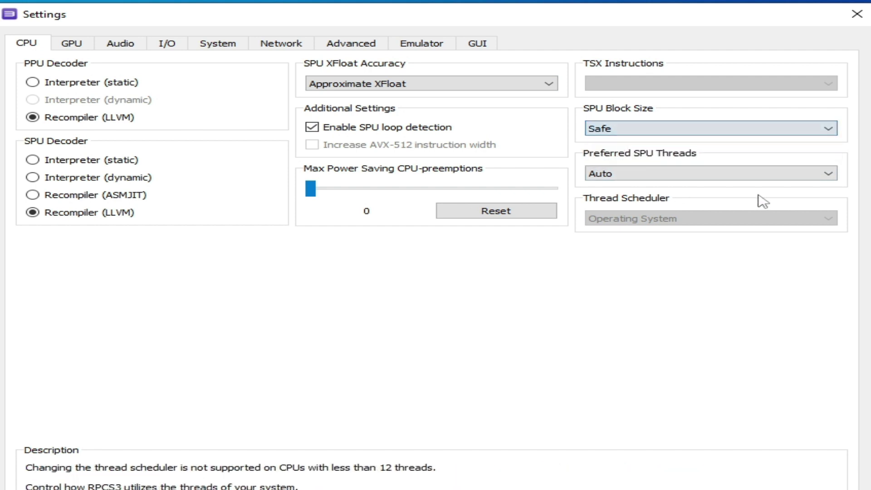
left_click(645, 176)
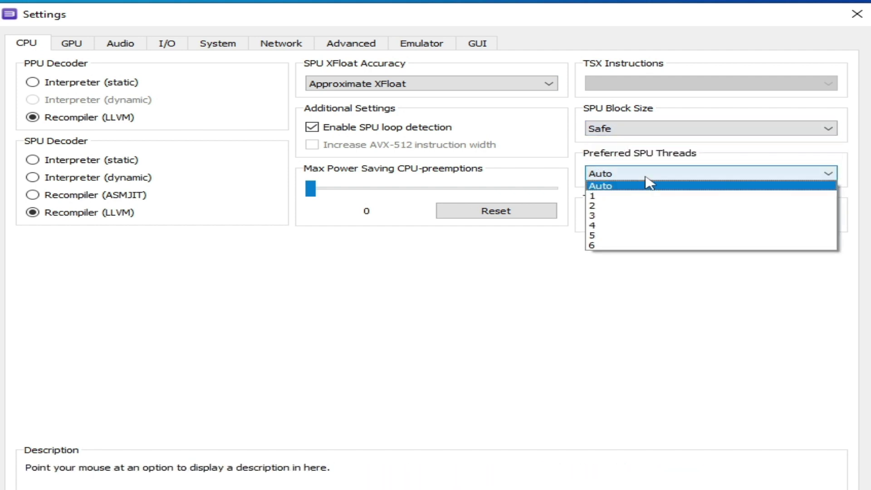
left_click(605, 196)
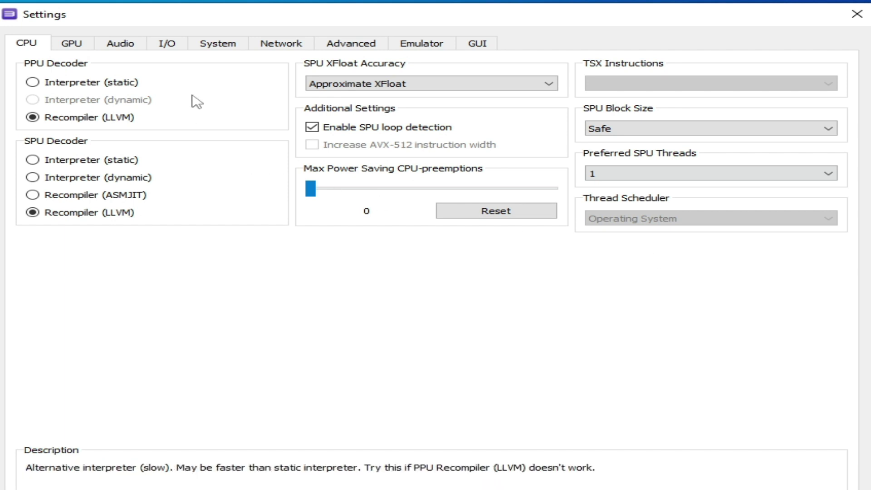
In the GPU settings, try the OpenGL renderer and switch back to Vulkan.
left_click(85, 45)
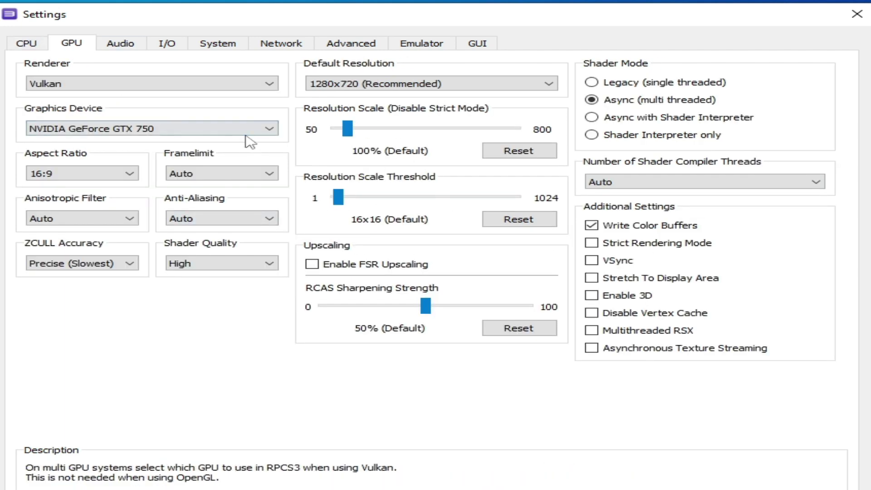
left_click(220, 87)
left_click(204, 87)
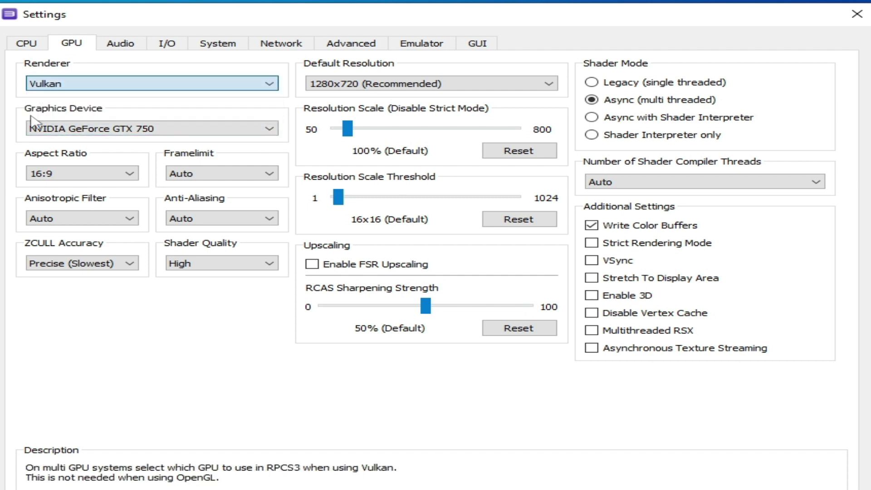
left_click(194, 88)
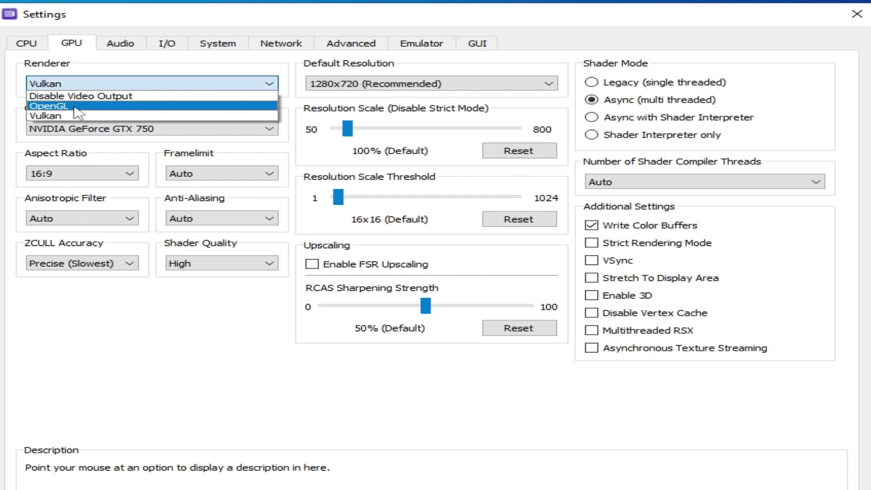
left_click(75, 106)
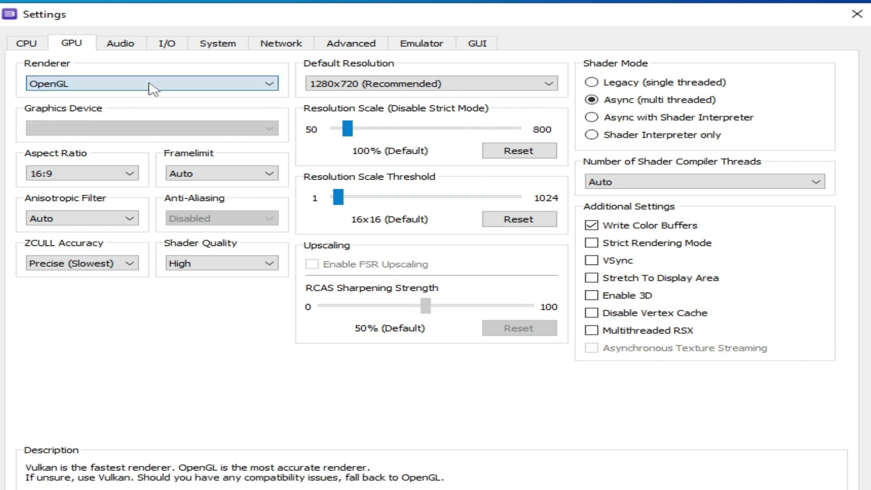
left_click(220, 89)
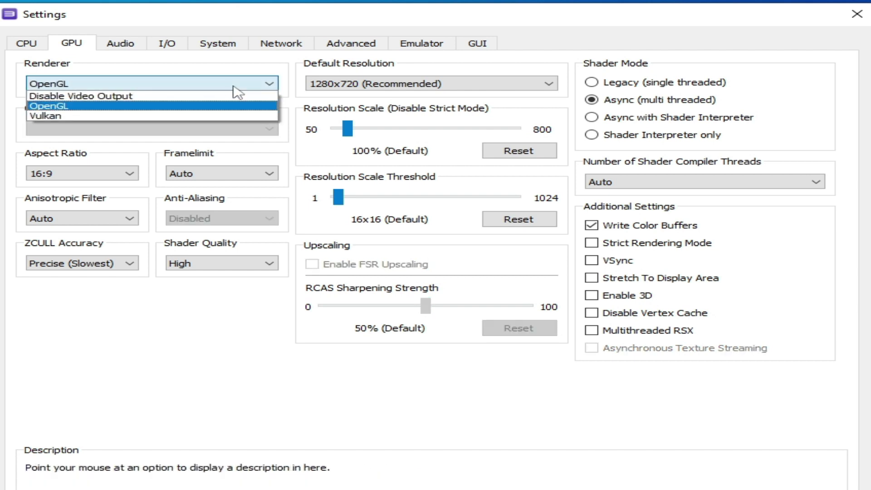
left_click(52, 117)
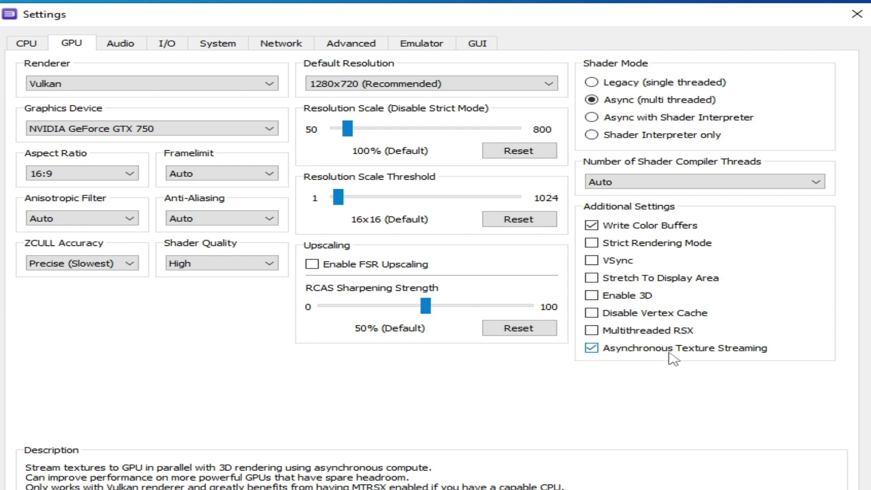
Turn off Asynchronous Texture Streaming and make sure Write Color Buffers stays enabled in the additional GPU settings.
left_click(591, 349)
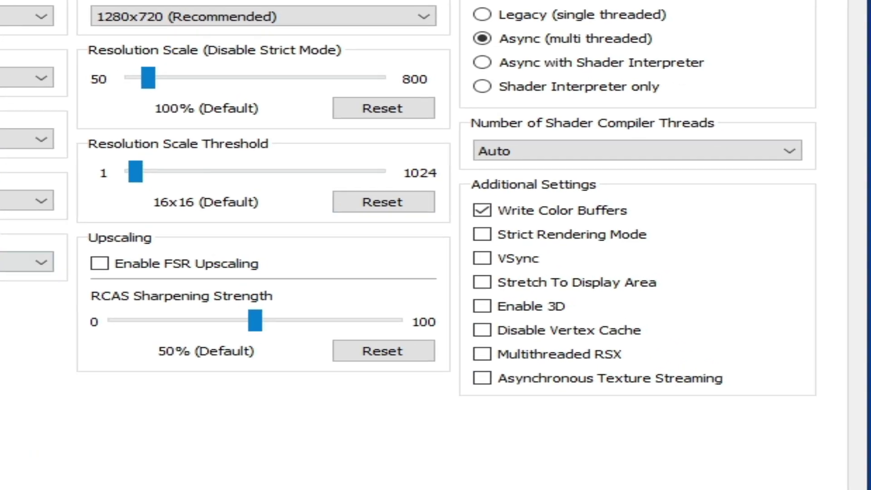
left_click(424, 208)
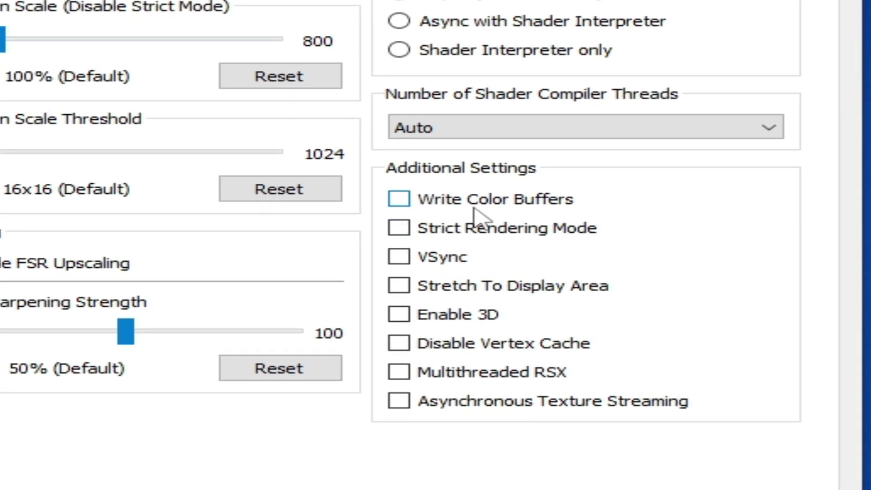
left_click(323, 190)
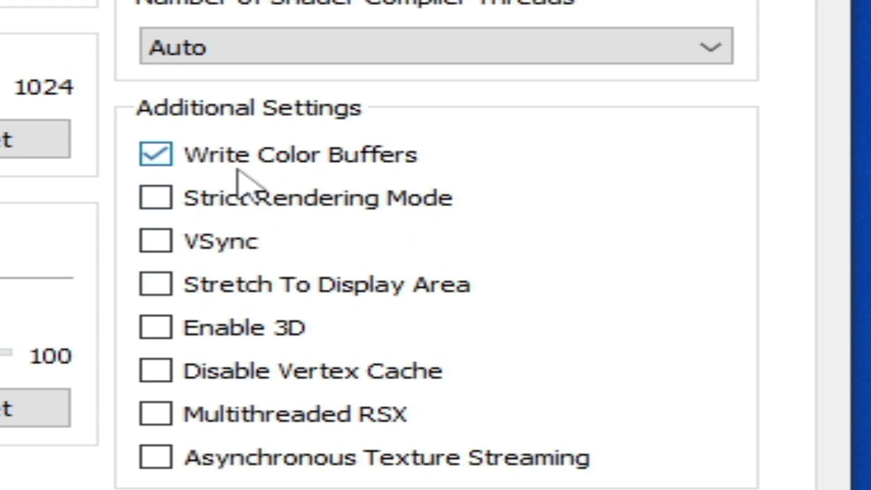
left_click(156, 152)
left_click(156, 153)
left_click(149, 159)
left_click(156, 158)
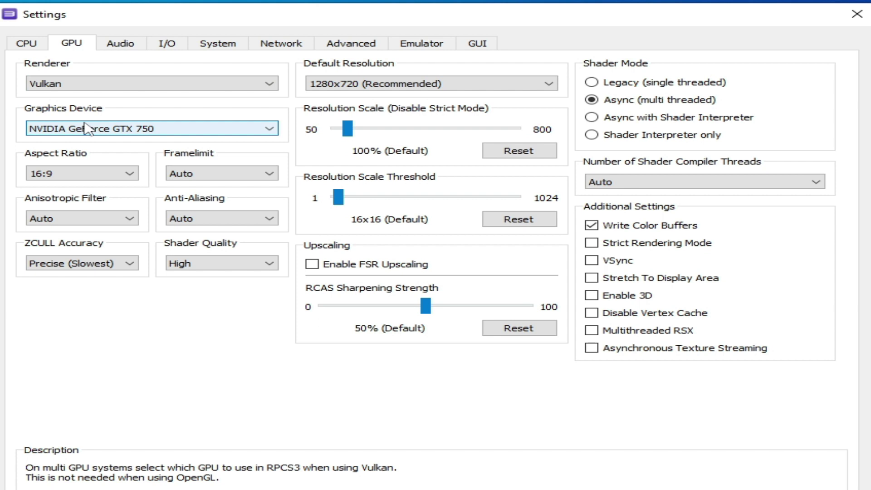
Select NVIDIA GeForce GTX 750 as the graphics device.
left_click(103, 132)
left_click(104, 132)
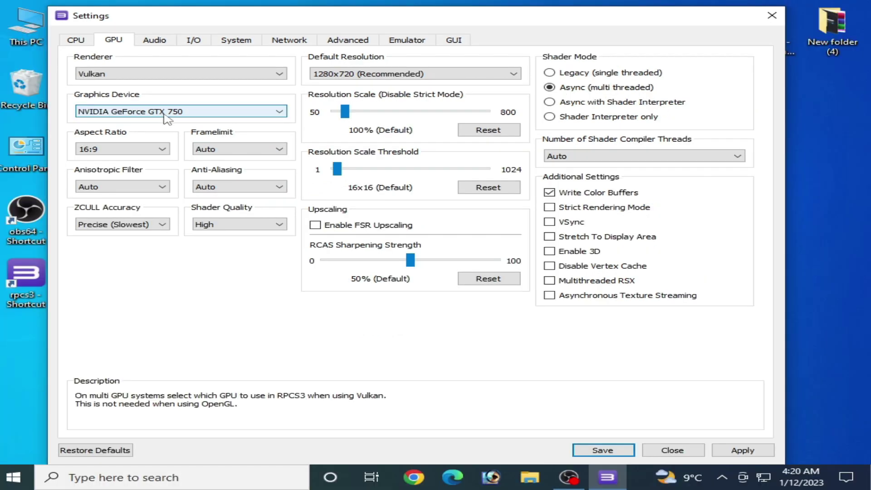
Check the NVIDIA GeForce GTX 750 driver information in Windows Device Manager and return to the emulator settings.
left_click(119, 485)
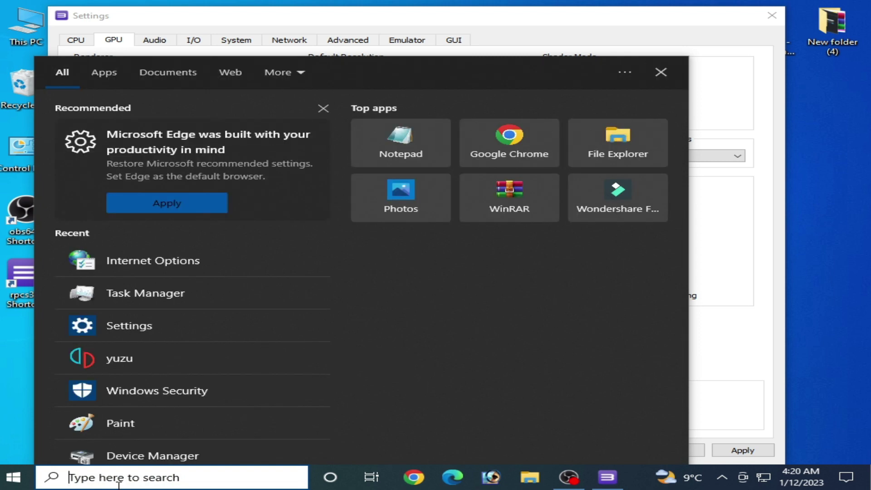
left_click(150, 456)
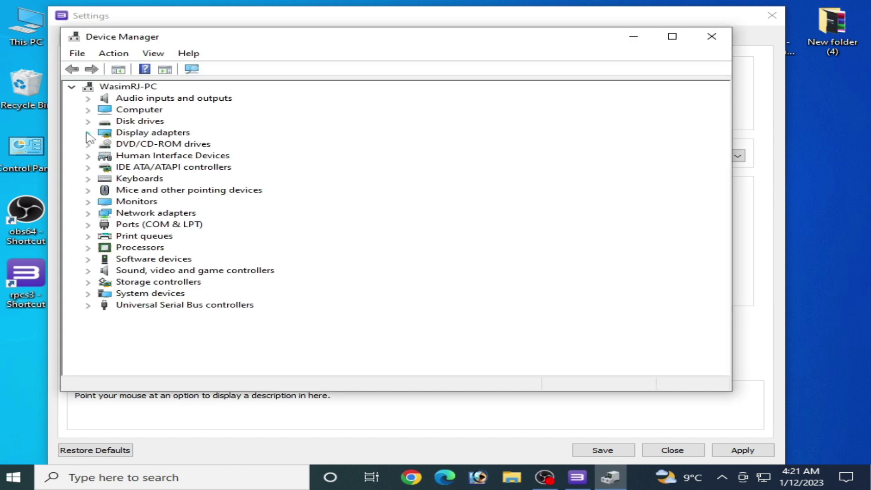
left_click(88, 134)
left_click(147, 146)
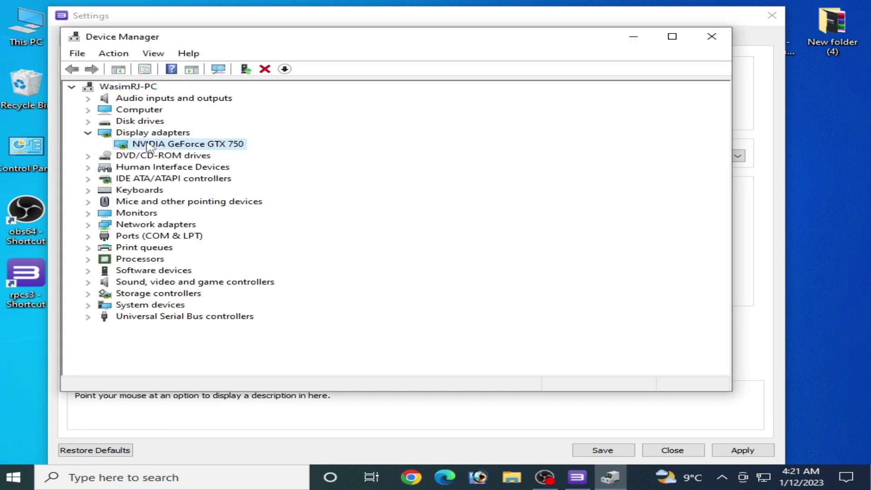
right_click(193, 148)
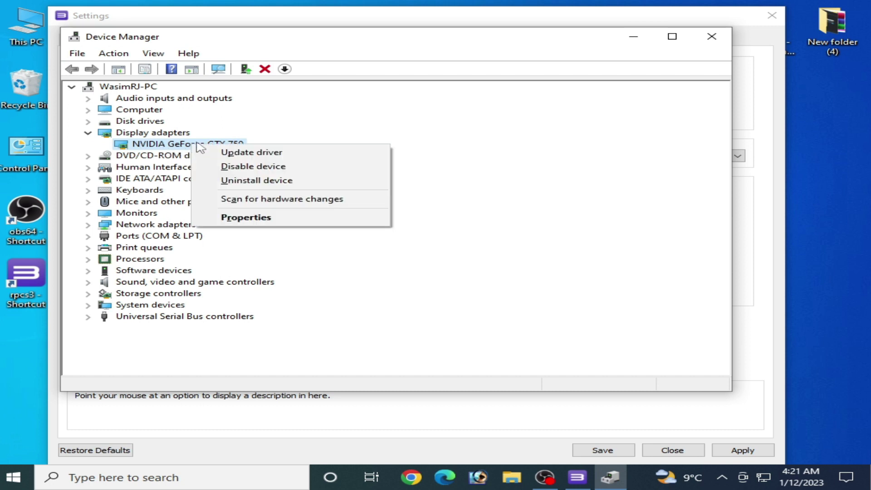
left_click(249, 217)
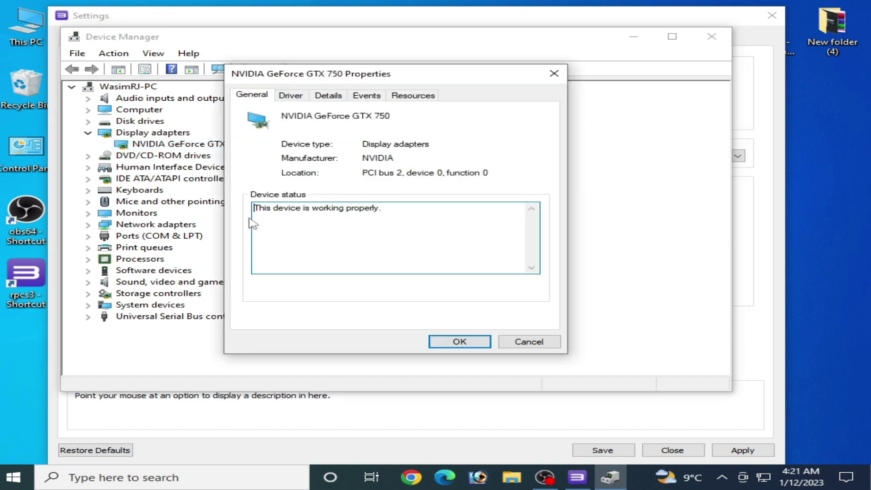
left_click(286, 96)
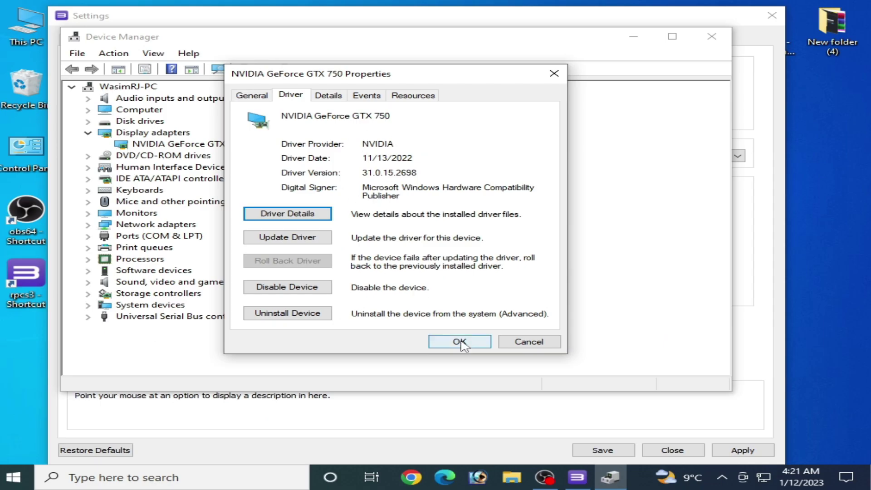
left_click(458, 342)
left_click(712, 36)
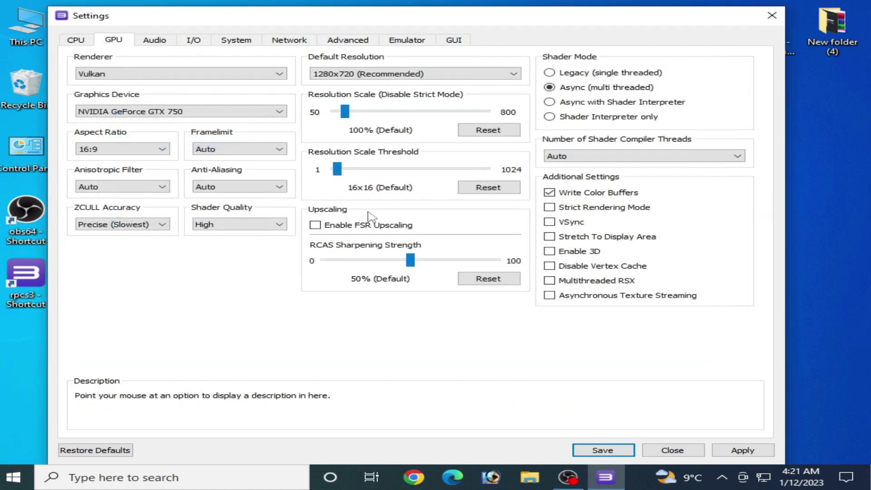
Keep the aspect ratio at 16:9 and set the framelimit to Off.
left_click(125, 146)
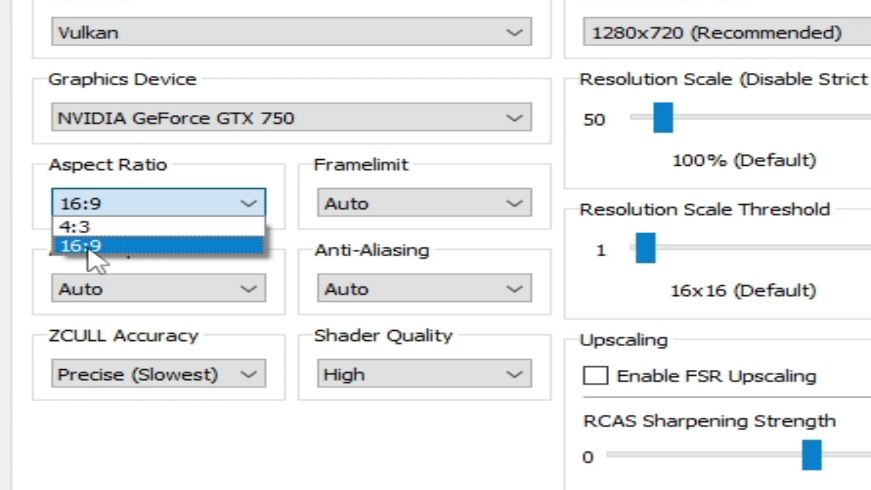
left_click(90, 247)
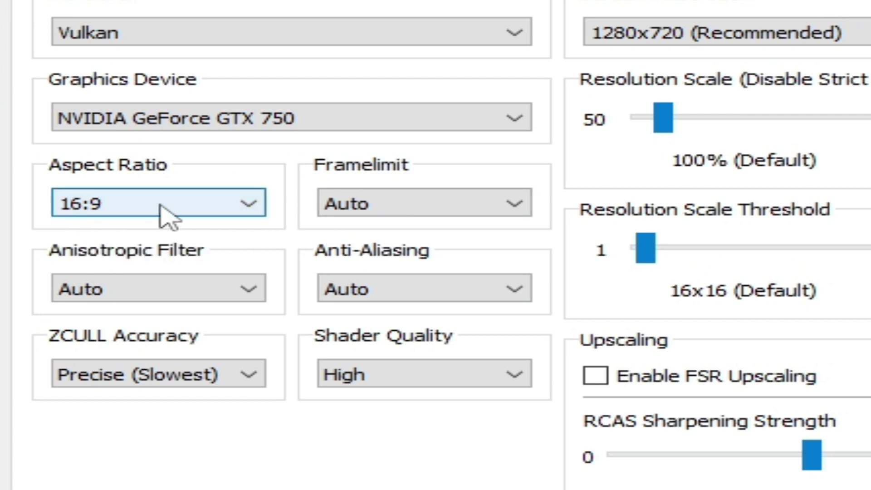
left_click(395, 214)
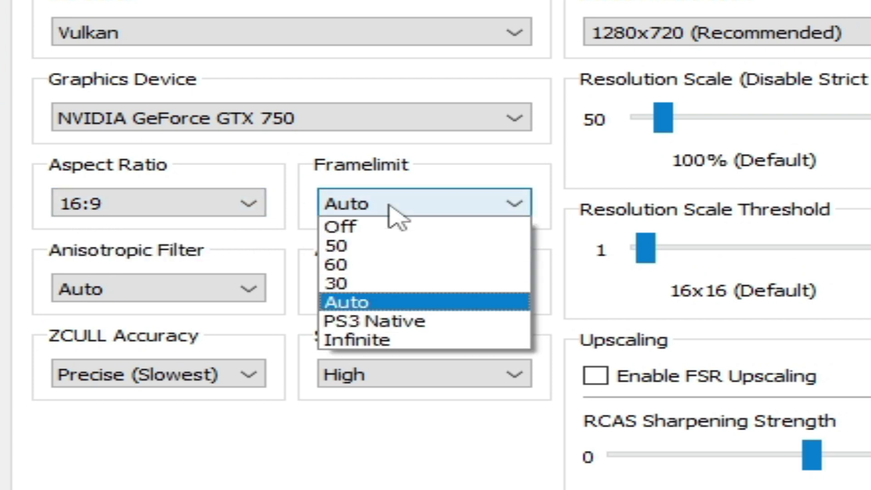
left_click(319, 221)
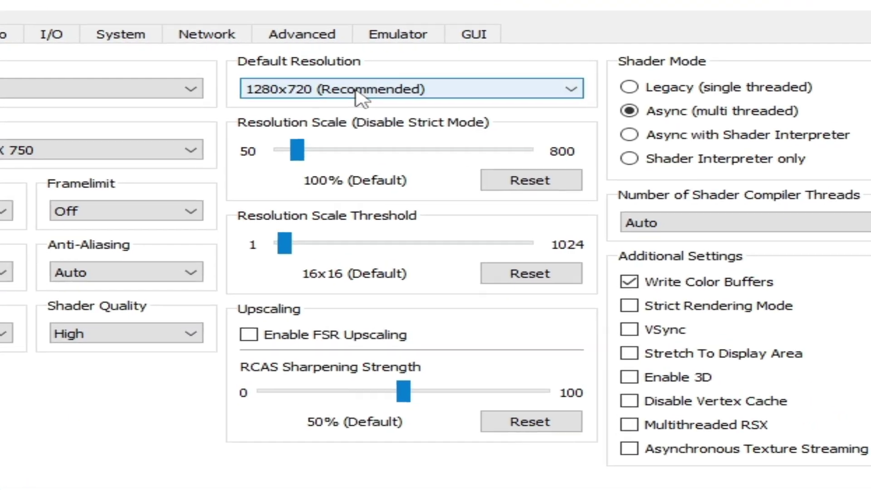
Try other default resolutions, settle on 1280x720 (Recommended), and save the settings.
left_click(368, 83)
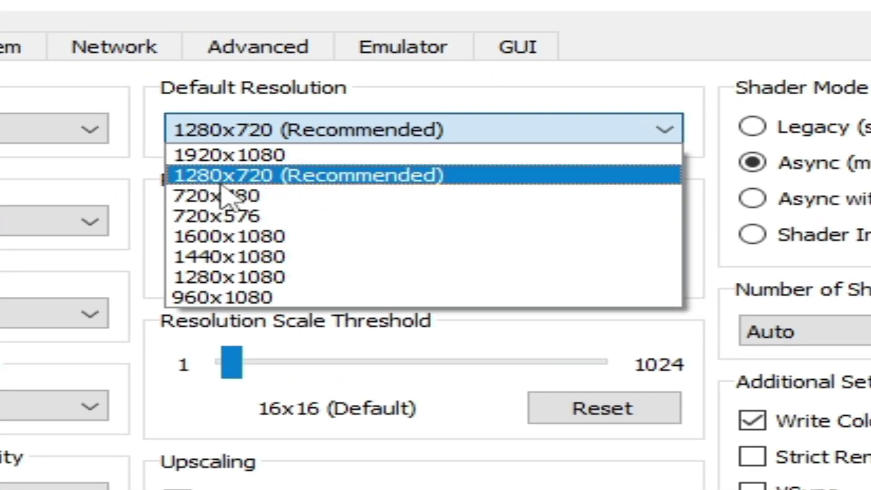
left_click(314, 175)
left_click(329, 140)
left_click(282, 156)
left_click(320, 140)
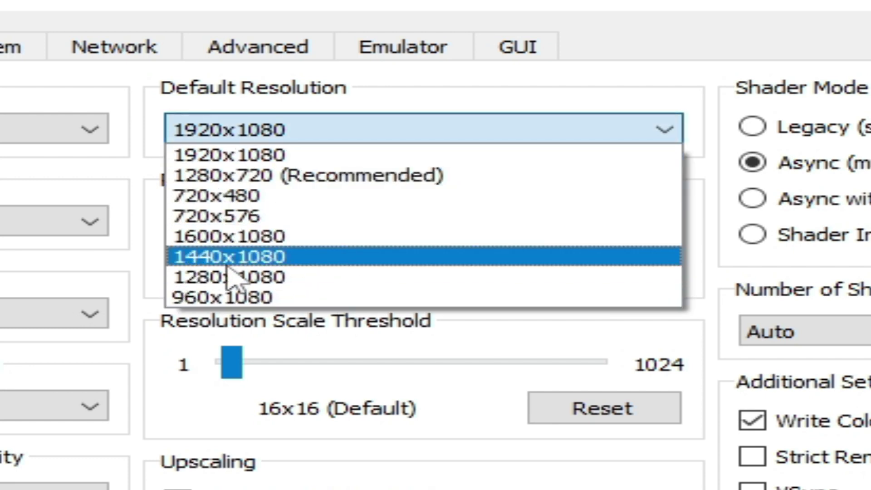
left_click(261, 260)
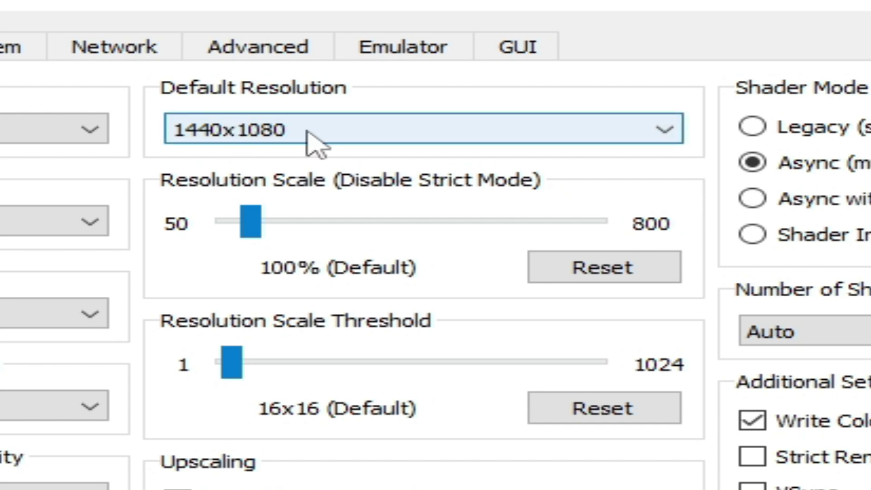
left_click(329, 128)
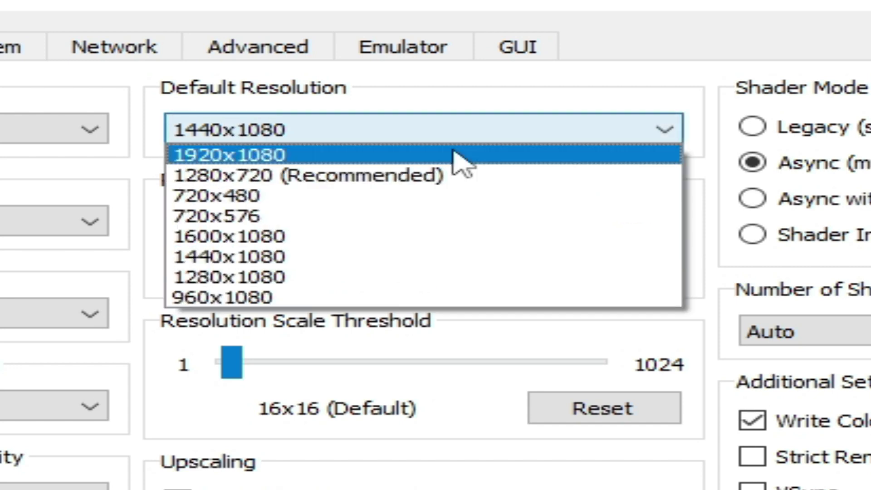
left_click(237, 173)
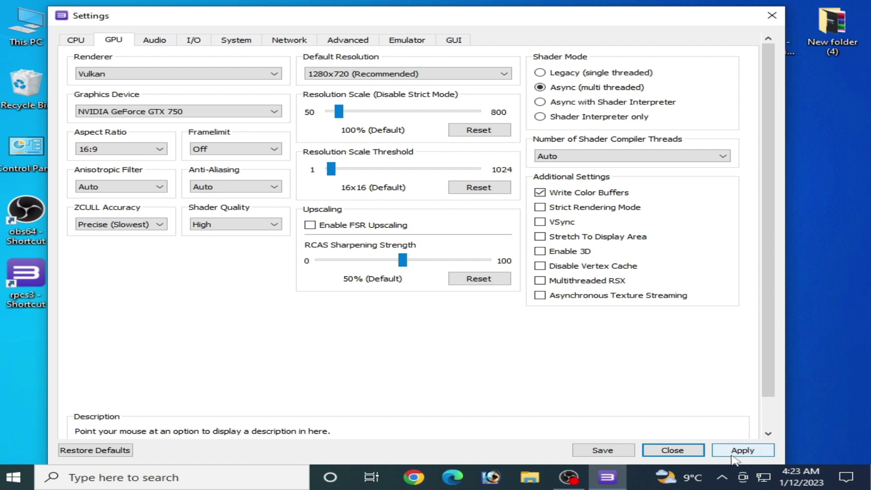
left_click(619, 452)
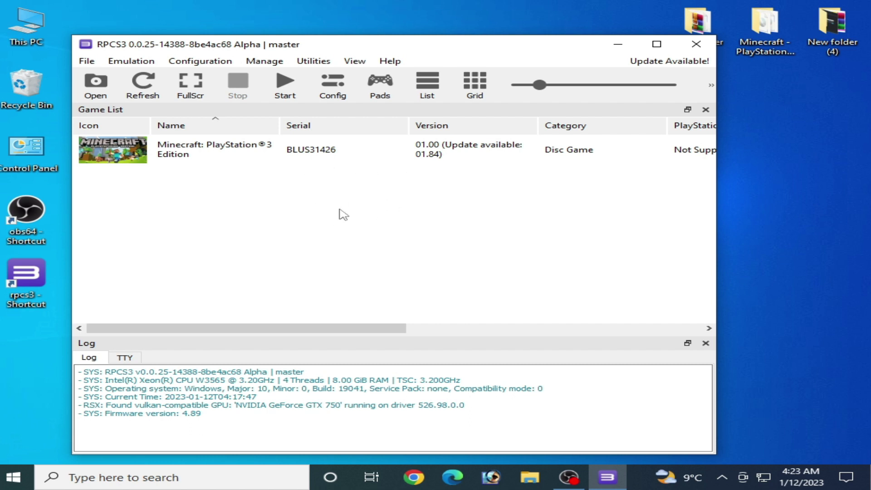
Move the Minecraft - PlayStation 3 Edition (USA) folder lower on the desktop and open it.
left_click_drag(757, 41, 757, 230)
double_click(773, 230)
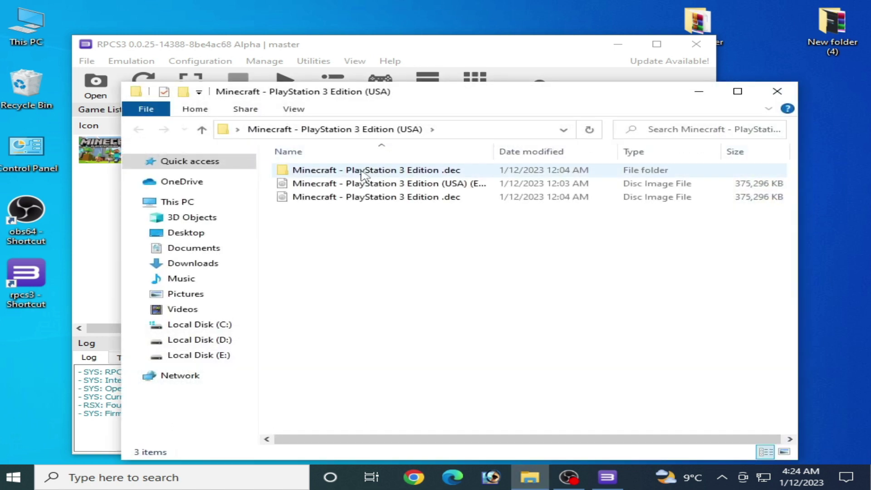
Move the TROPDIR folder from PS3_GAME in the decrypted Minecraft folder to the desktop, and return to the main game folder.
double_click(363, 170)
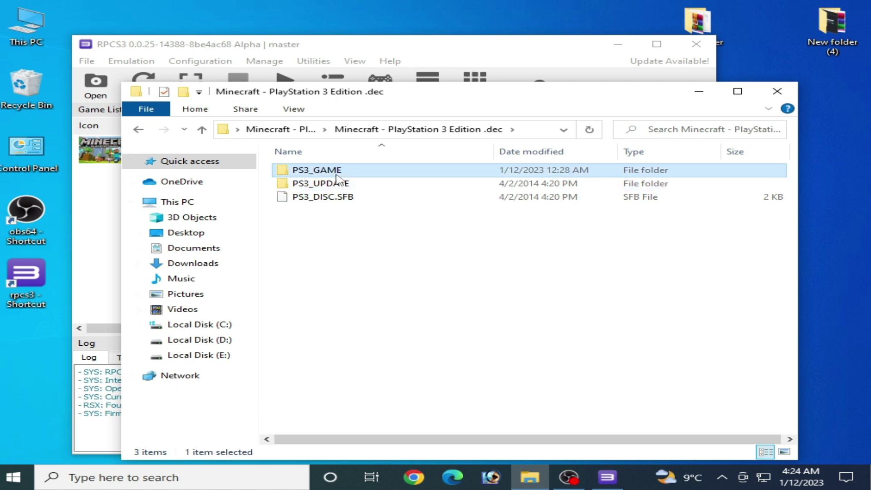
double_click(341, 171)
right_click(332, 183)
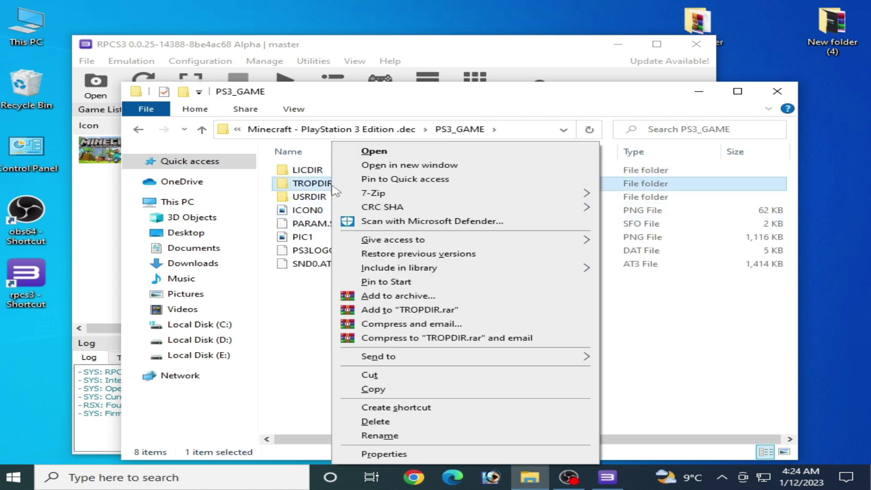
left_click(371, 389)
right_click(761, 26)
left_click(722, 76)
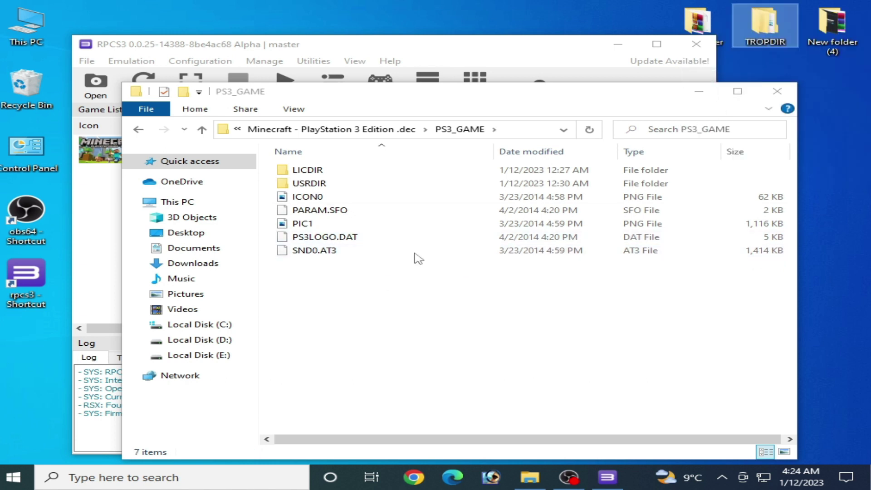
left_click(139, 131)
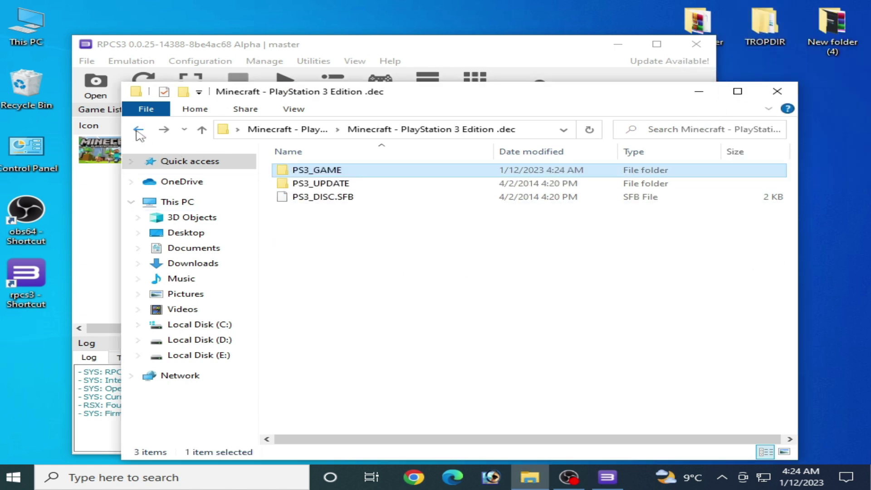
left_click(139, 132)
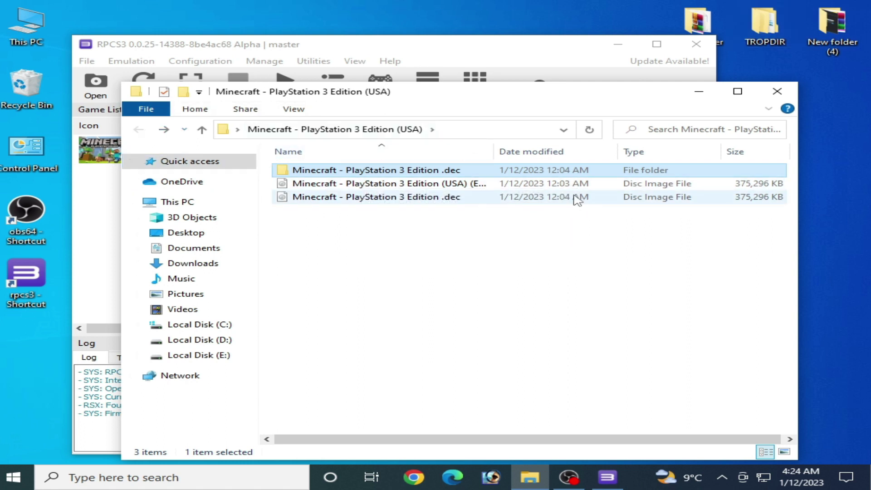
Move the TROPDIR folder from the desktop back into the game's PS3_GAME folder and close the folder window.
double_click(321, 170)
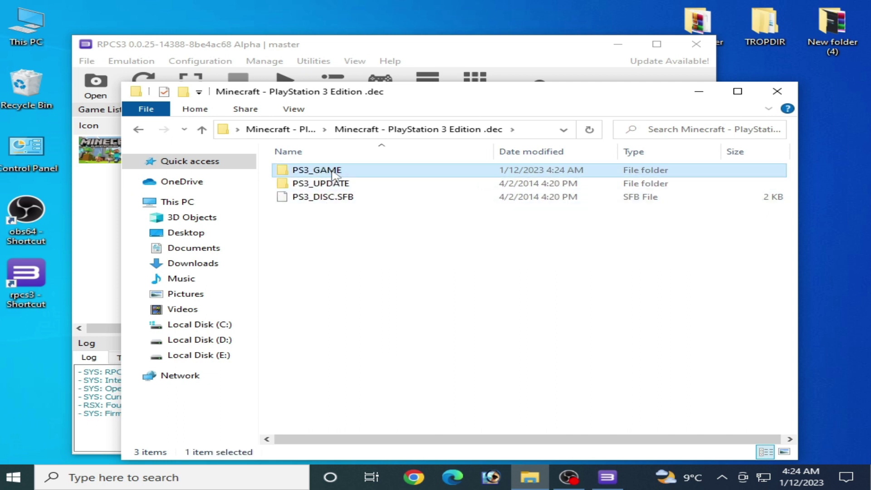
double_click(354, 170)
right_click(758, 37)
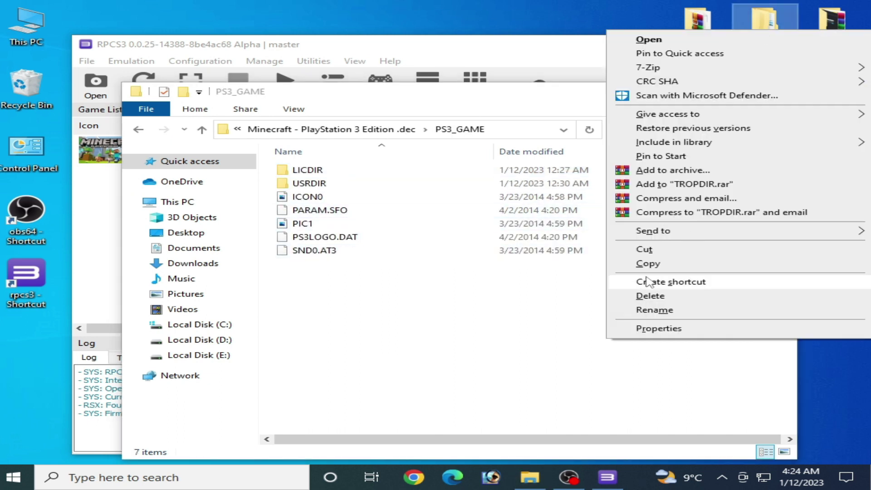
left_click(653, 249)
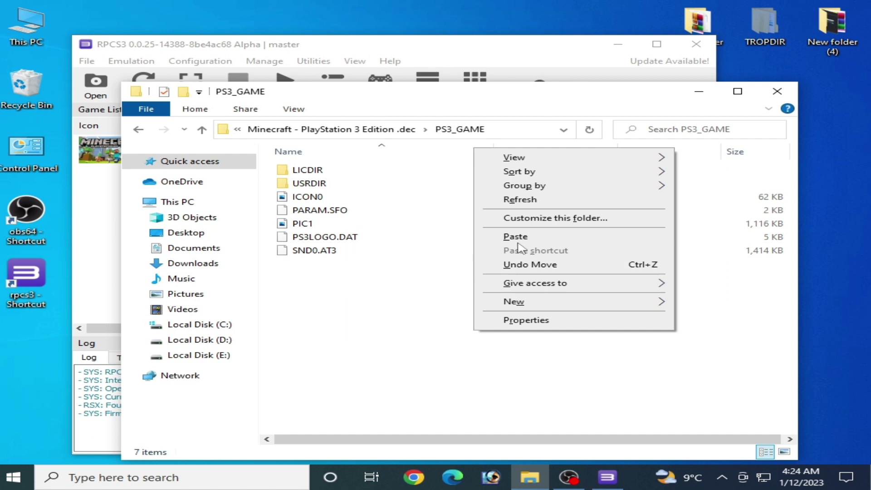
left_click(515, 236)
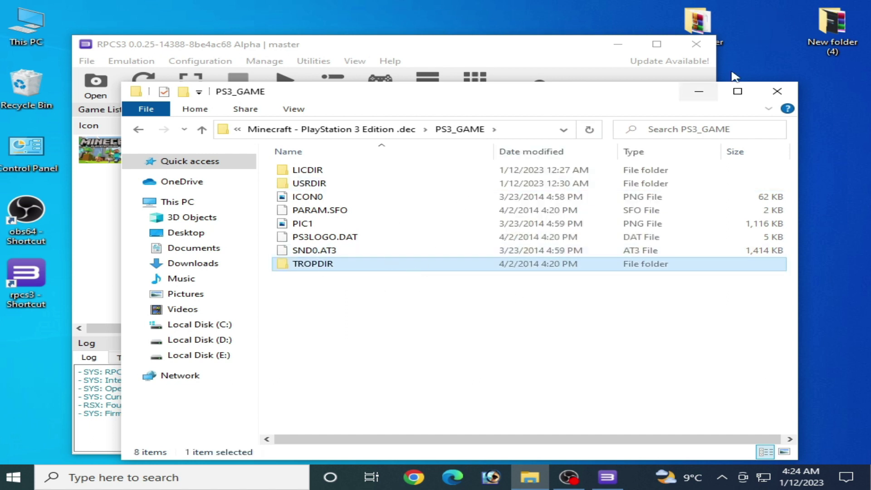
left_click(777, 91)
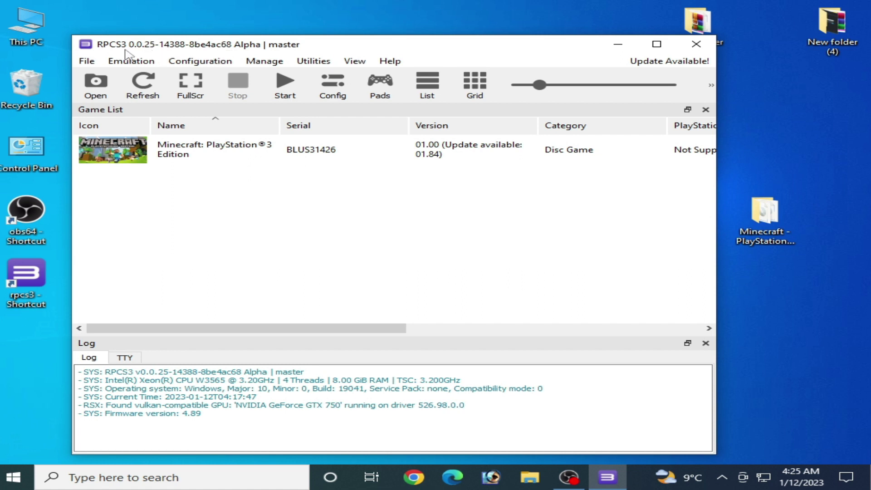
Update RPCS3 to version 0.0.26-14568 and let it restart.
left_click(358, 162)
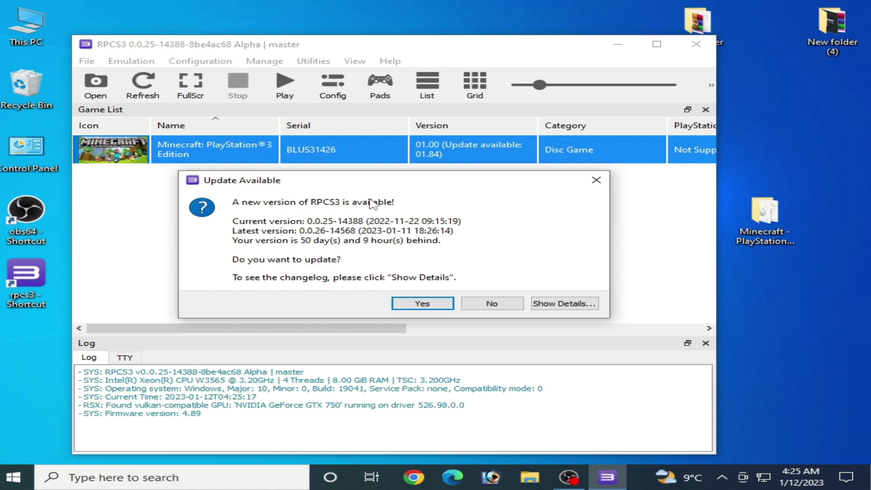
left_click(421, 305)
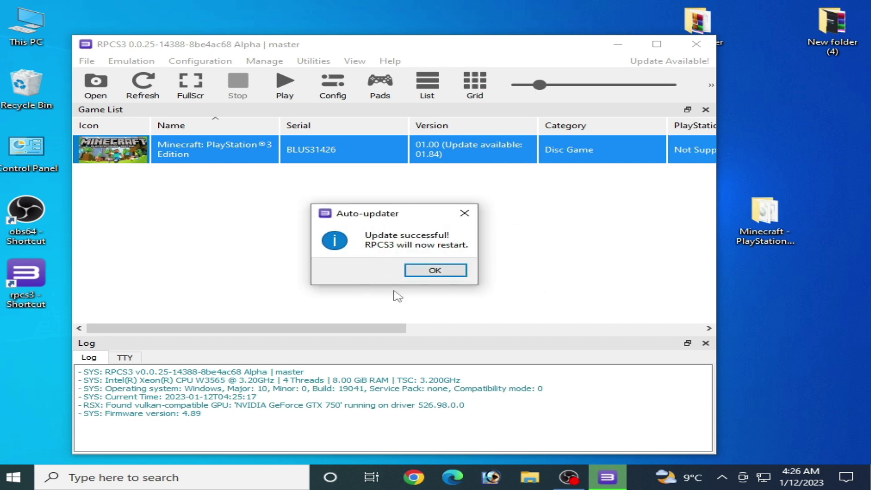
left_click(435, 271)
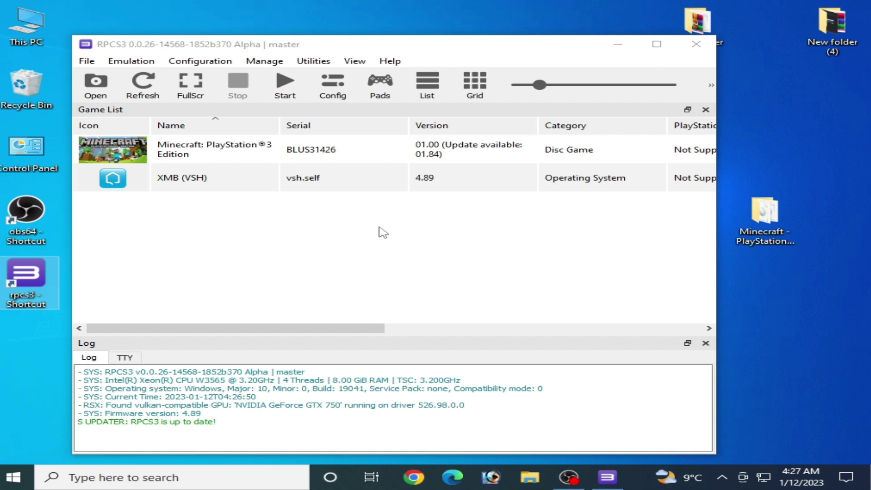
Close the emulator and open the file location of its desktop shortcut.
left_click(696, 44)
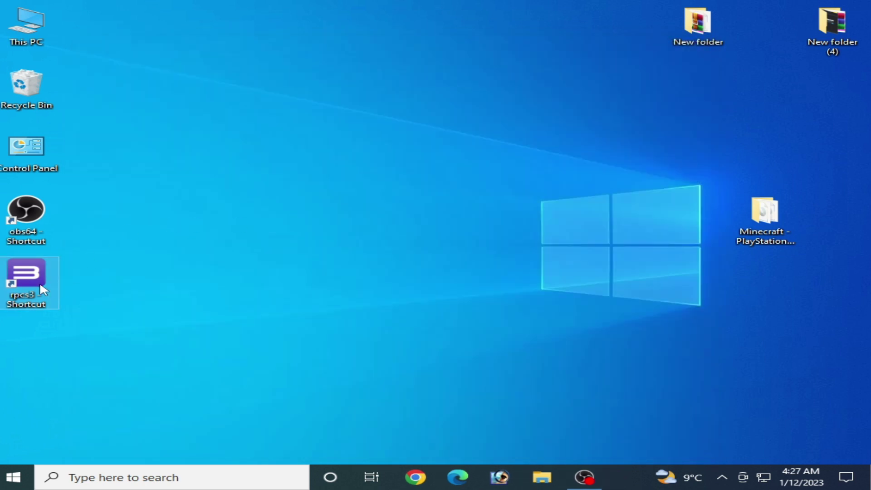
right_click(31, 273)
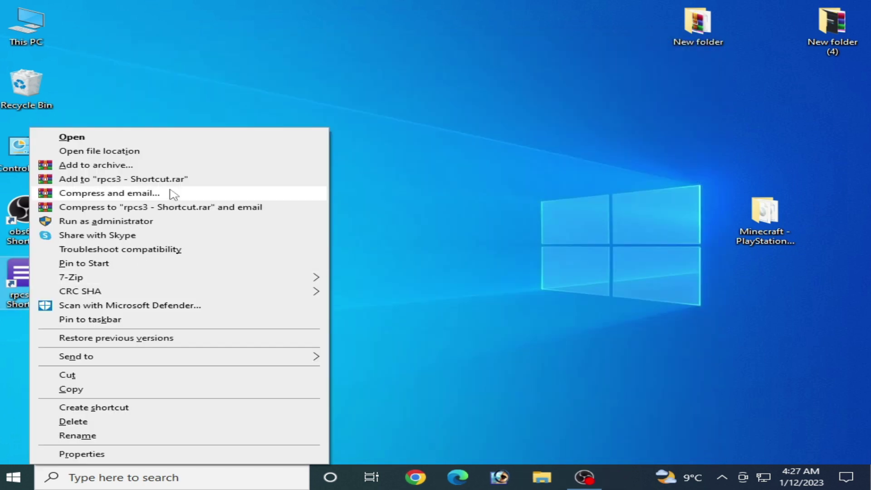
left_click(106, 151)
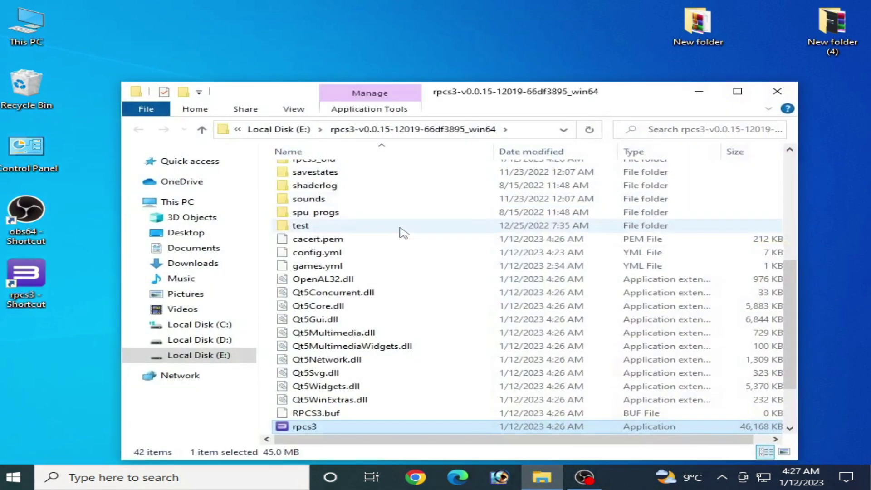
Delete the dev_flash folder from the RPCS3 installation folder, sending it to the Recycle Bin.
left_click_drag(789, 329, 790, 225)
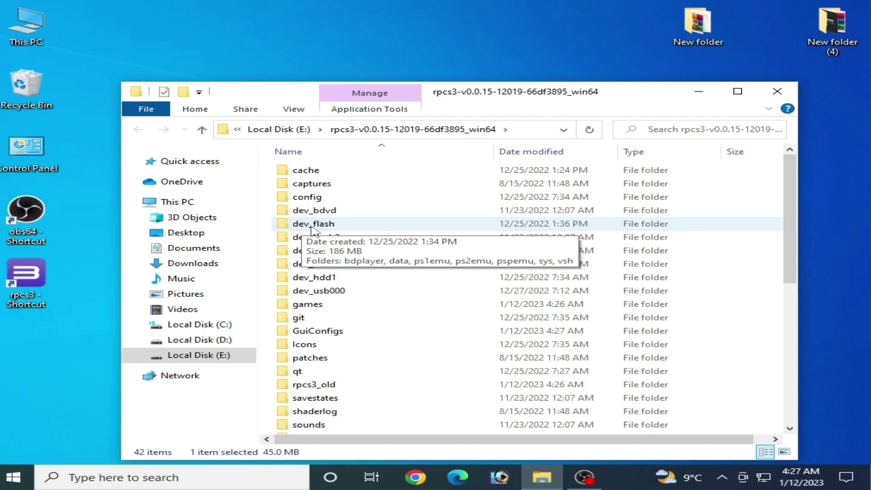
right_click(311, 230)
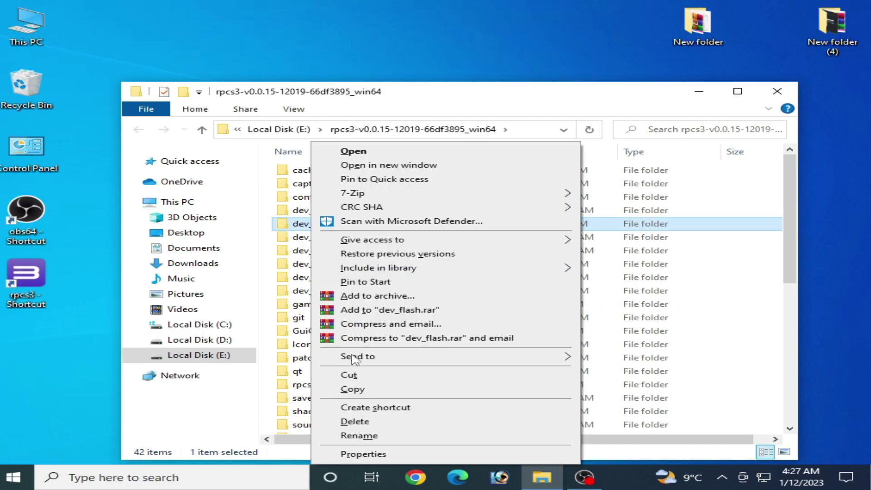
left_click(362, 422)
left_click(500, 289)
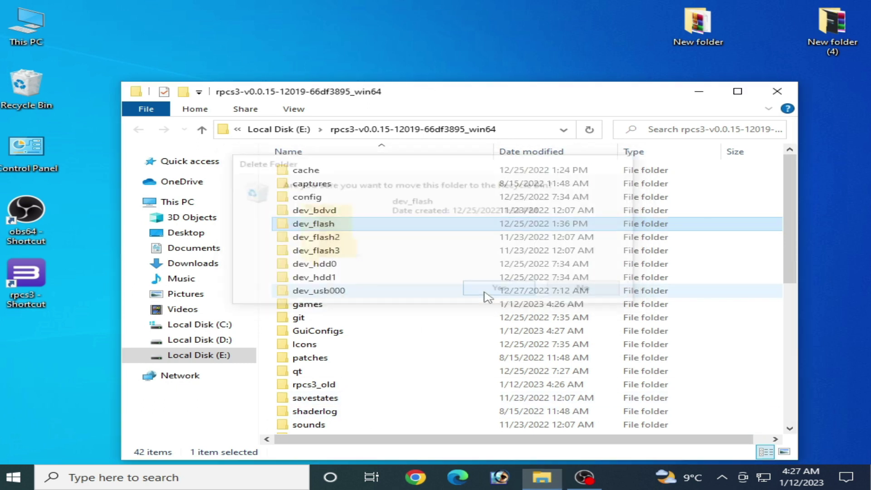
Relaunch RPCS3 from the desktop, try to boot Minecraft: PlayStation 3 Edition, and cancel locating the firmware file.
double_click(27, 276)
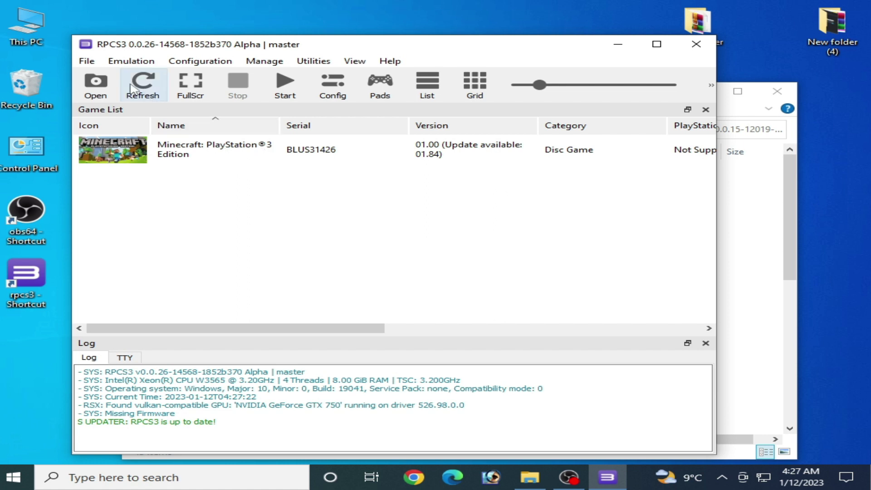
left_click(86, 63)
left_click(325, 208)
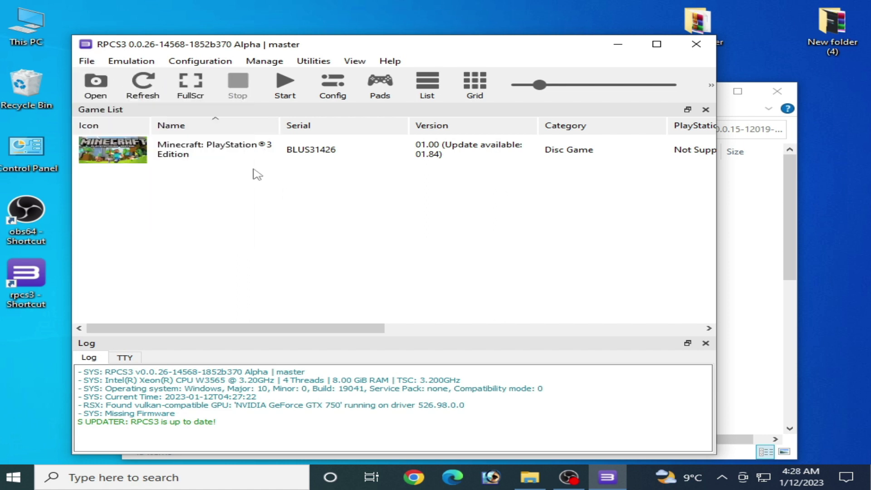
double_click(263, 157)
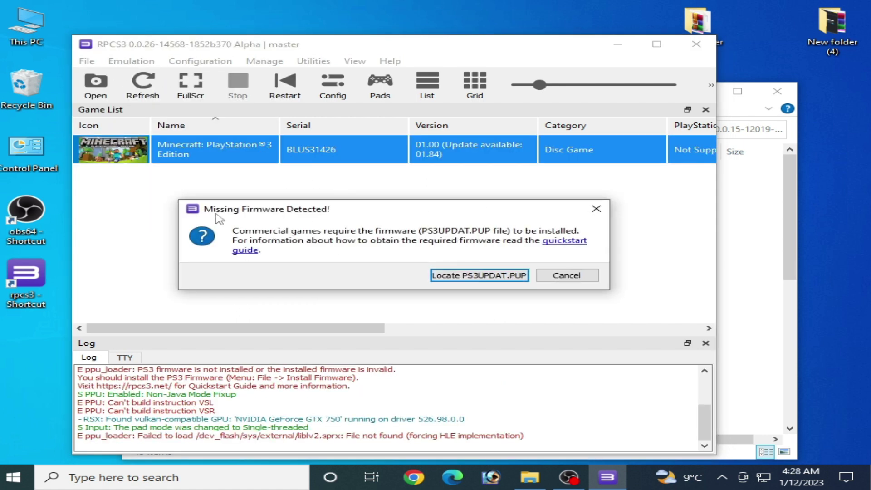
left_click(566, 275)
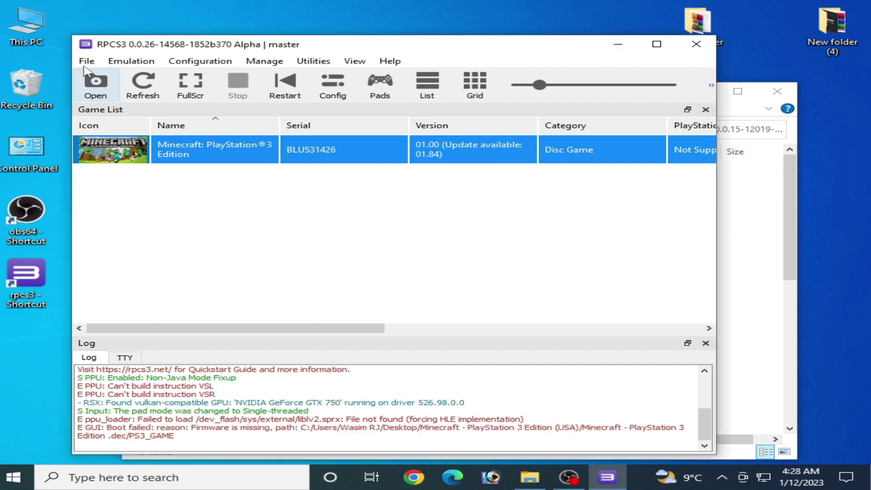
Start installing the PS3 firmware in the emulator.
left_click(86, 63)
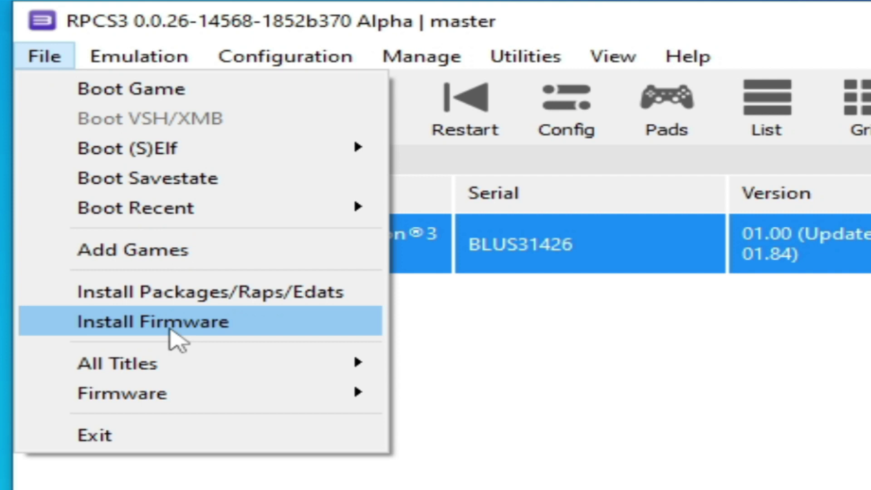
left_click(171, 330)
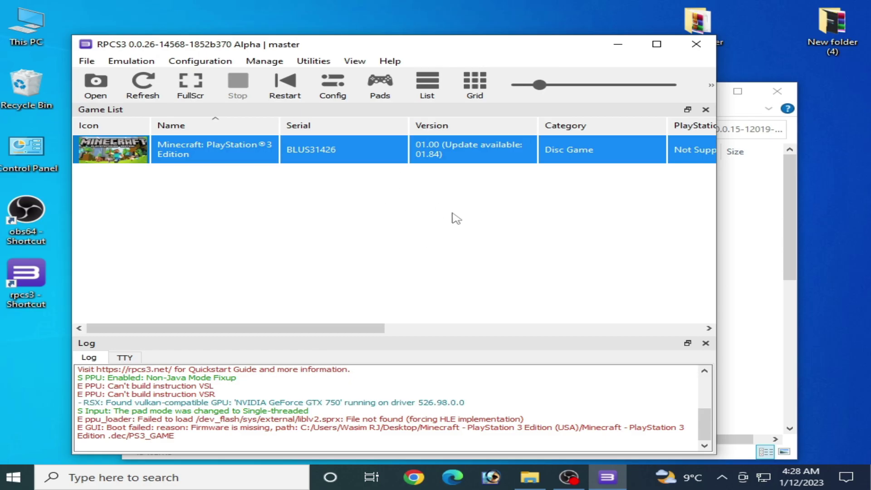